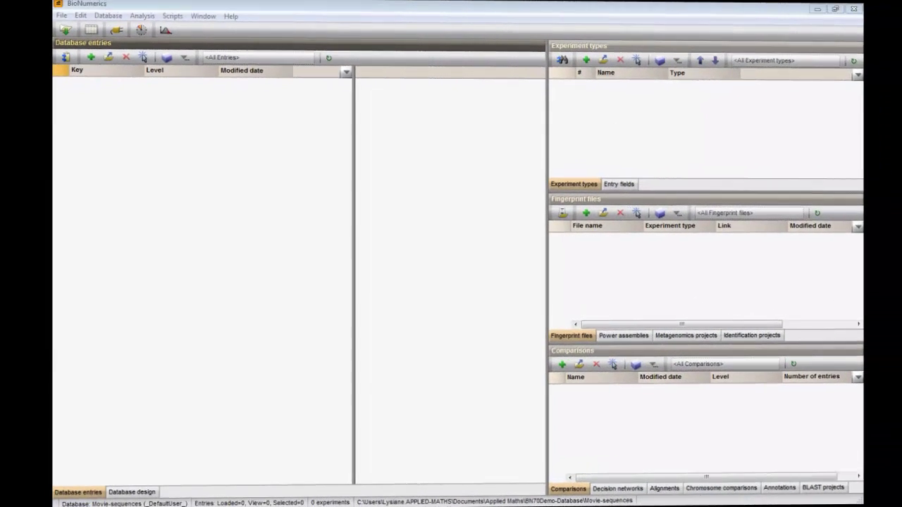
Step: Choose 'Import EMBL/GenBank sequences from text files' under Sequence type data in the Import list
click(58, 32)
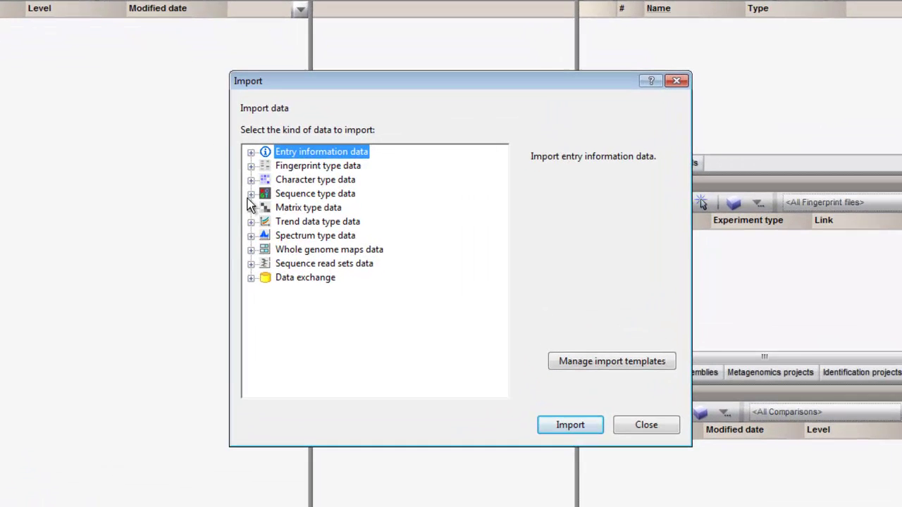
click(294, 205)
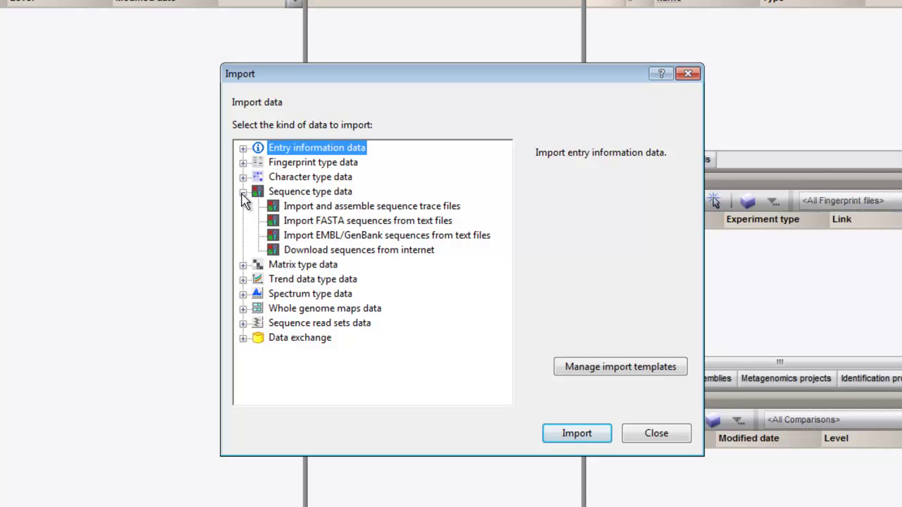
click(310, 240)
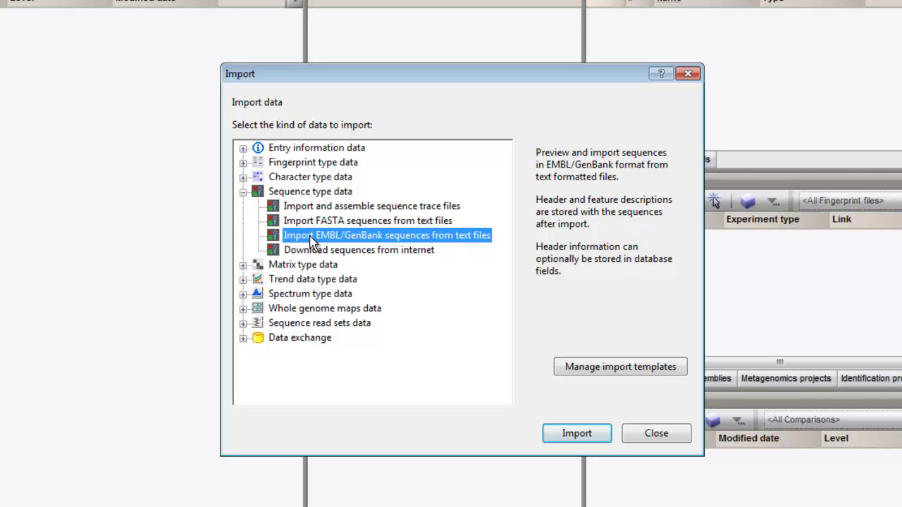
Step: Add sequences.gb from the GenBank folder to the import and preview its 14 sequences
click(581, 434)
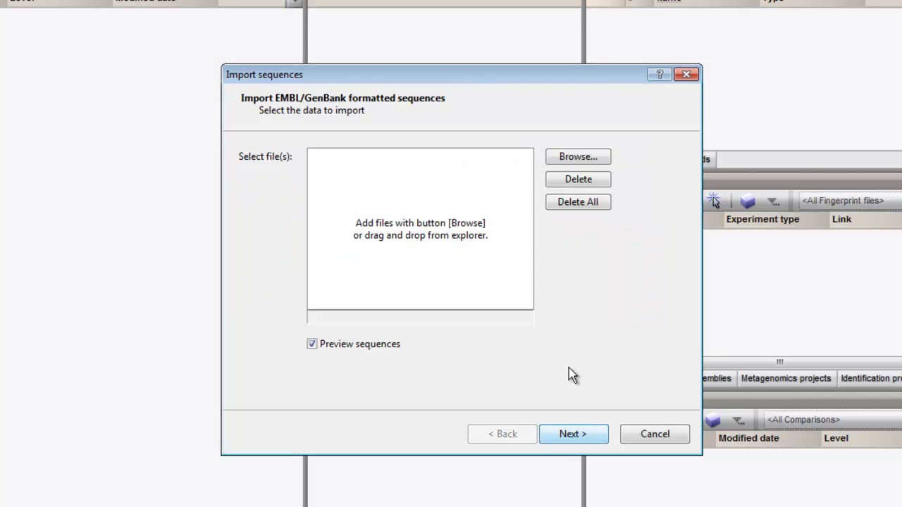
click(578, 158)
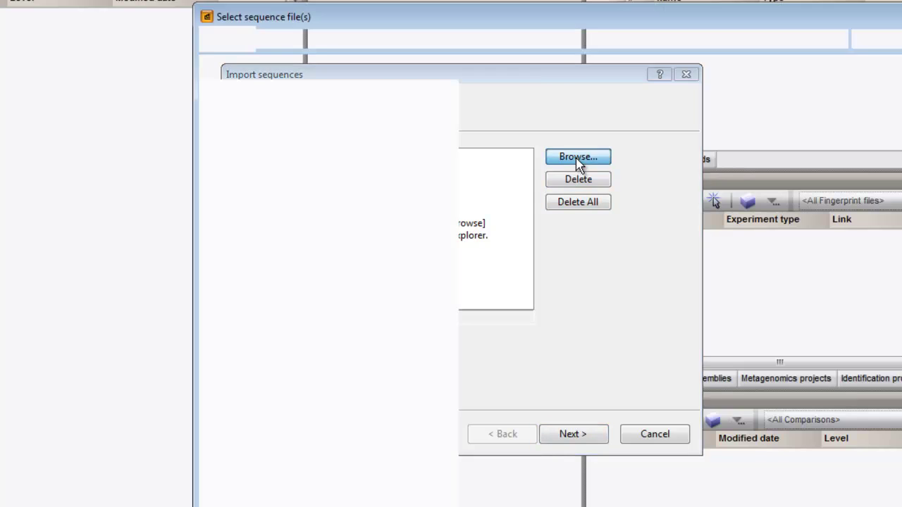
double_click(514, 179)
click(521, 198)
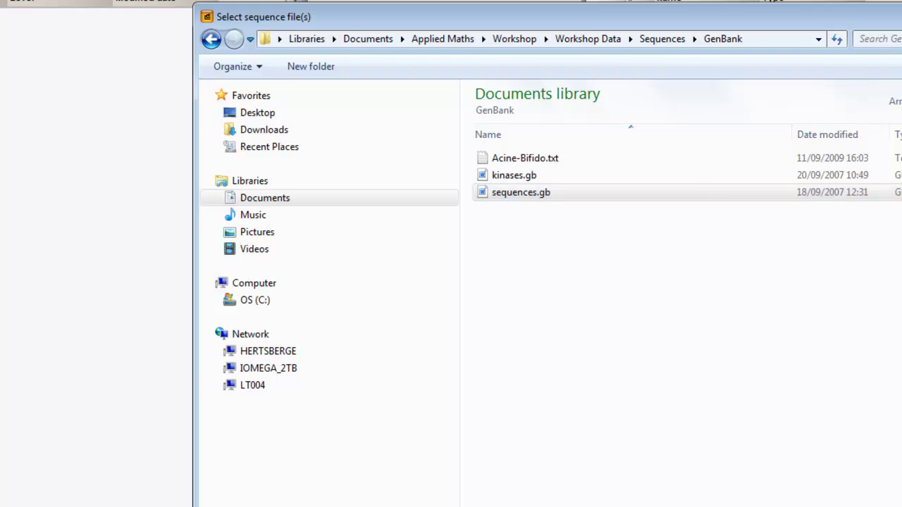
key(Return)
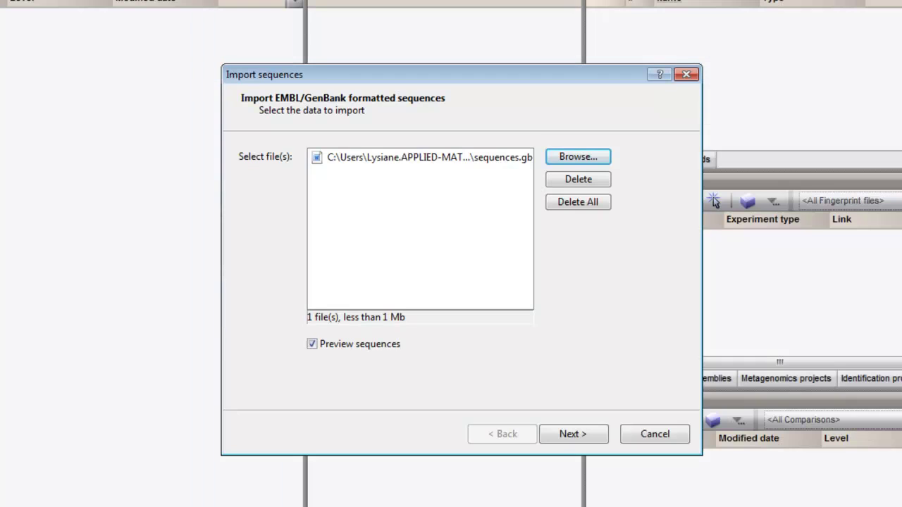
click(596, 442)
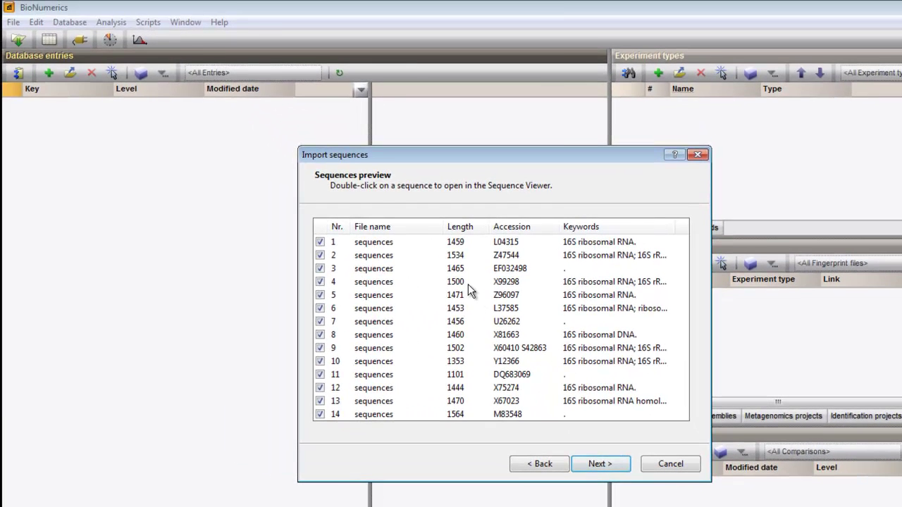
Step: View sequence X99298 in the Sequence Viewer, then advance to the import template step
click(418, 223)
double_click(466, 283)
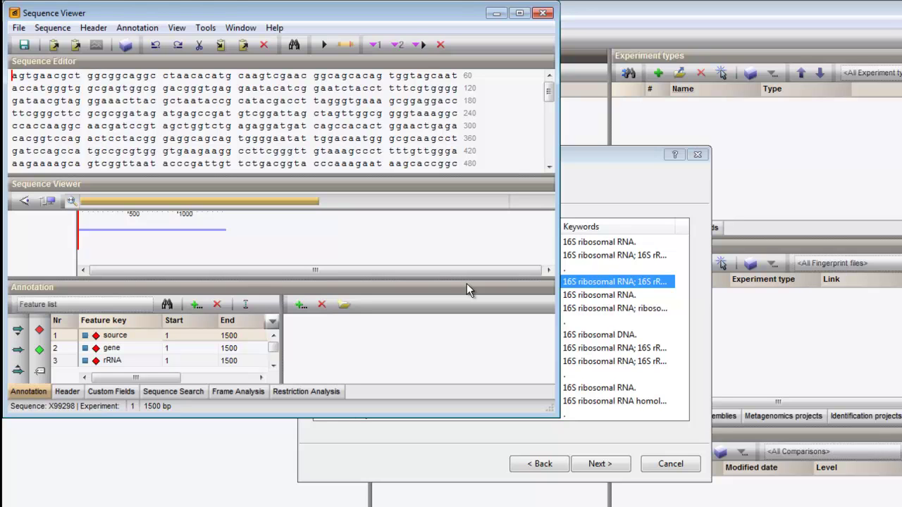
click(542, 13)
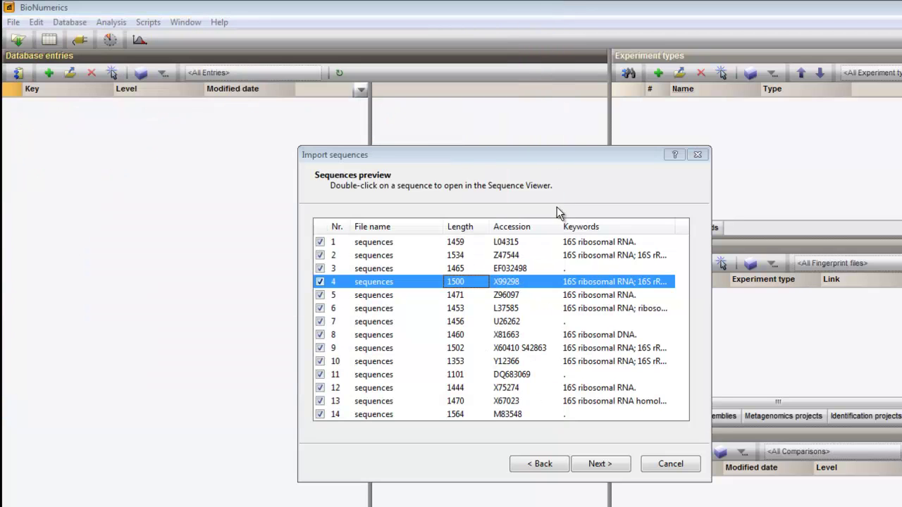
click(609, 470)
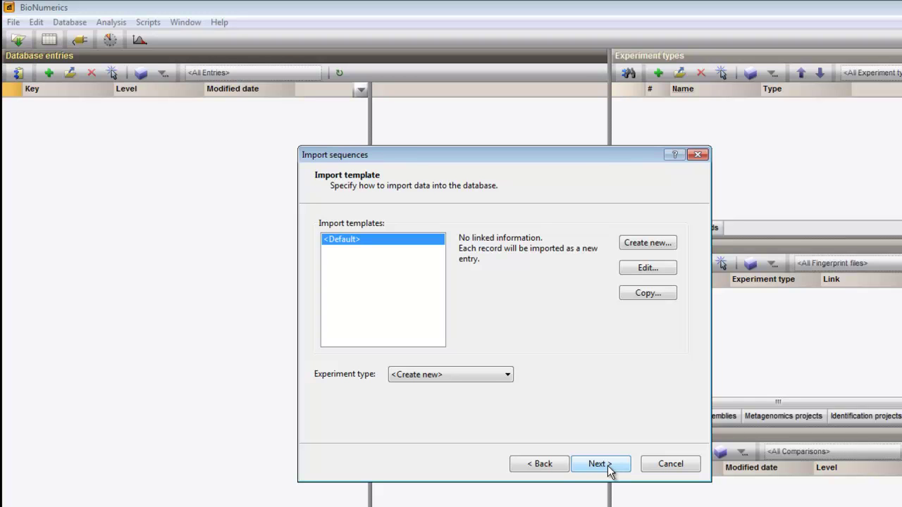
Step: Create a new import template to show the header field import rules
click(641, 246)
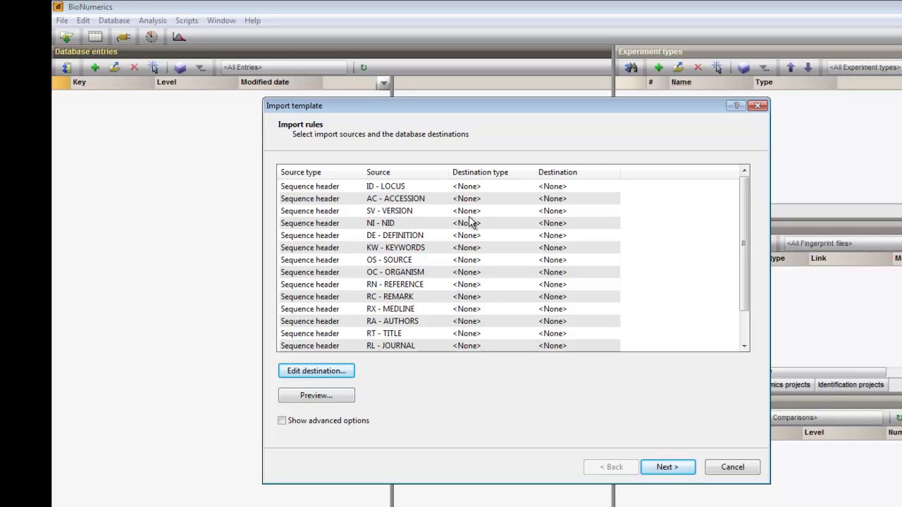
Step: Map the AC - ACCESSION header field to the entry Key destination
click(396, 203)
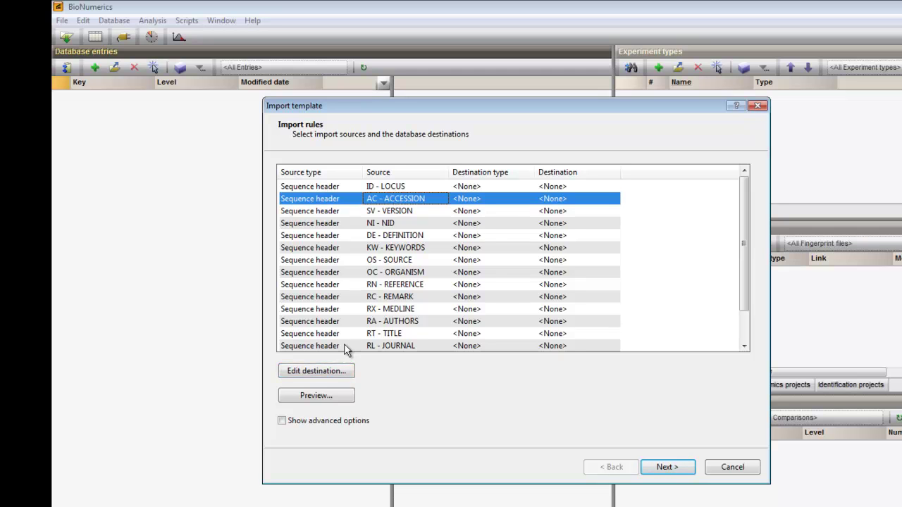
click(343, 368)
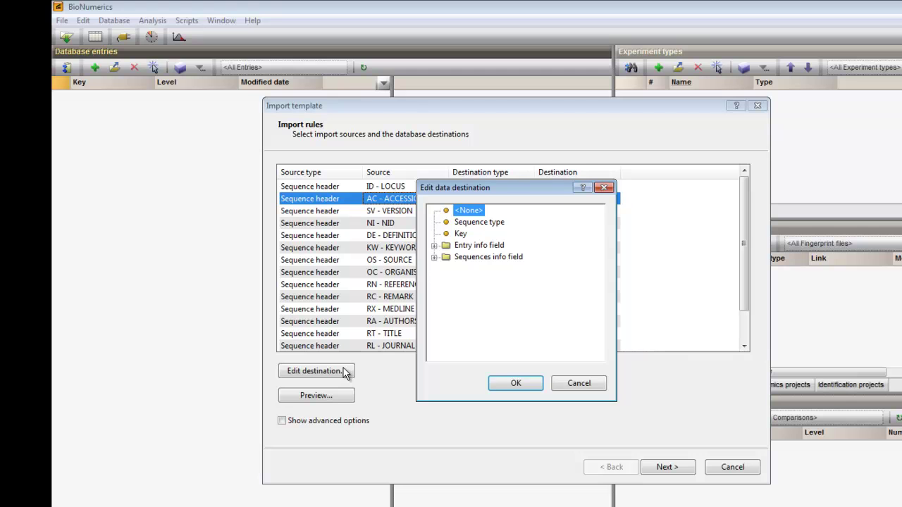
click(459, 234)
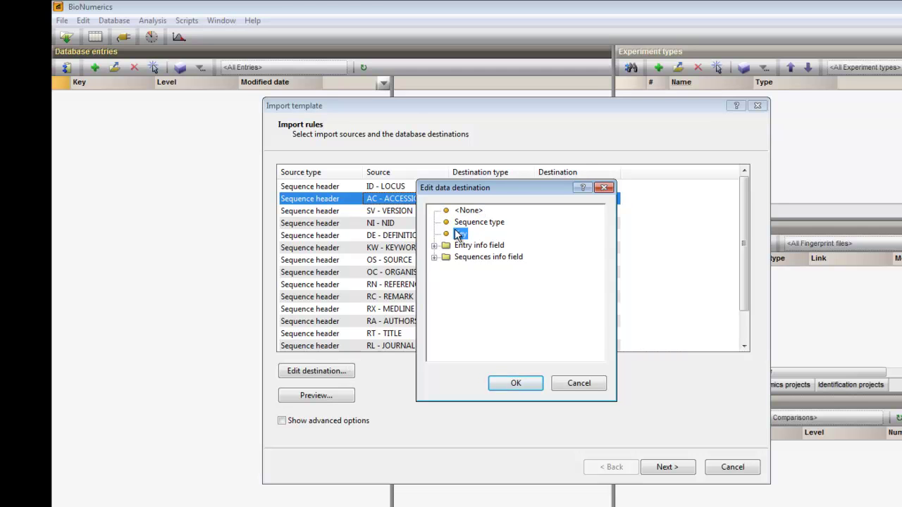
click(521, 385)
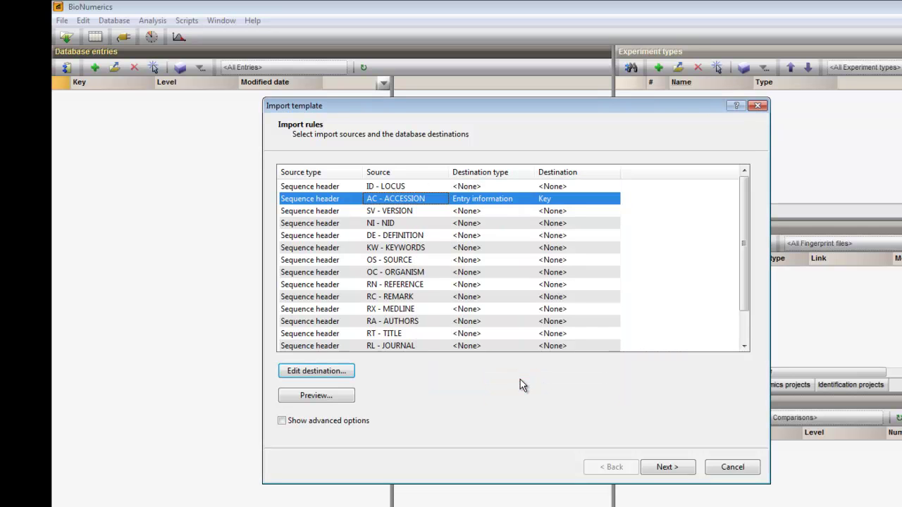
click(503, 259)
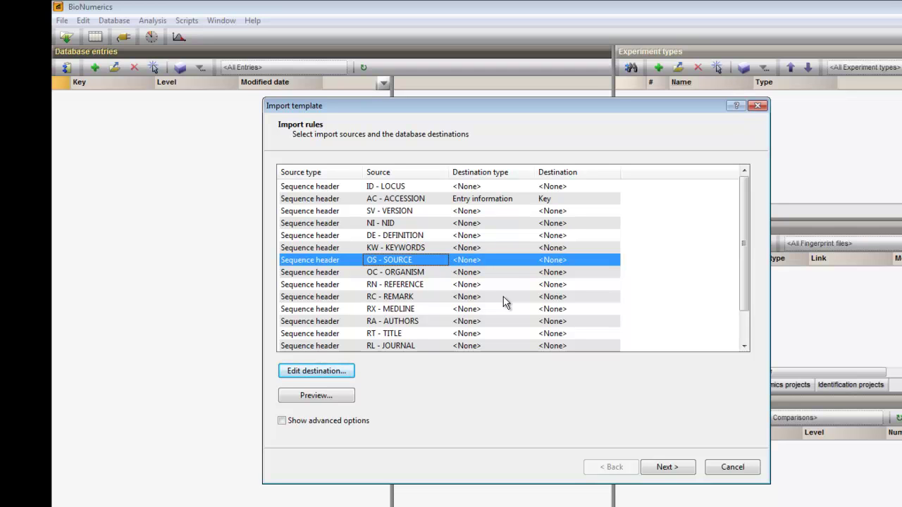
Step: Send OS - SOURCE to a newly created entry info field named OS - SOURCE
click(344, 373)
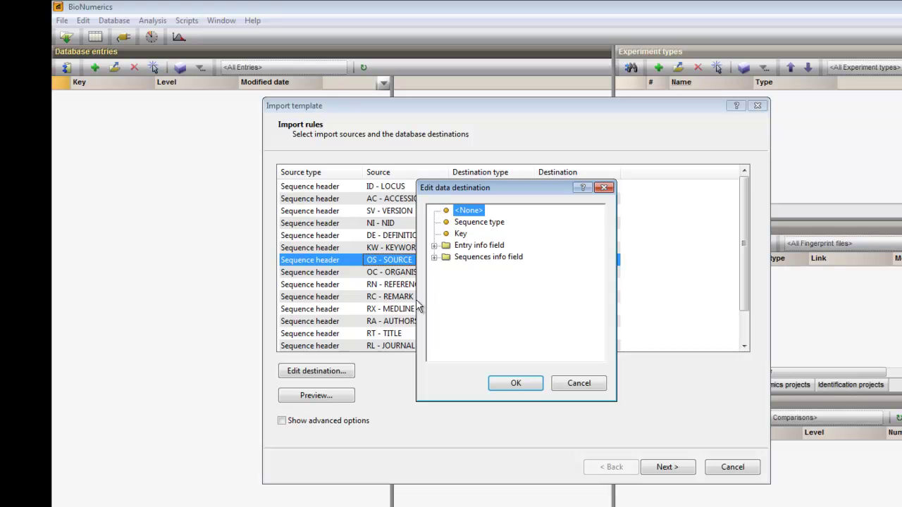
click(435, 246)
click(480, 258)
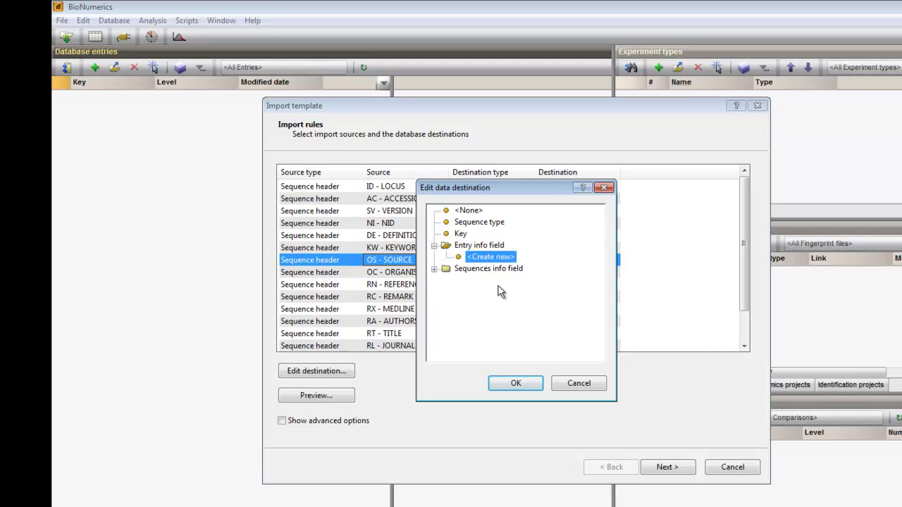
click(533, 382)
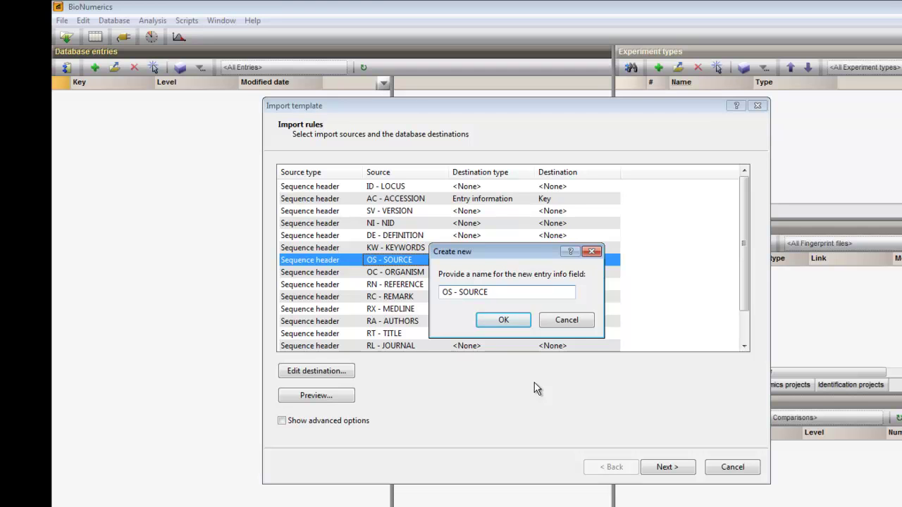
click(522, 328)
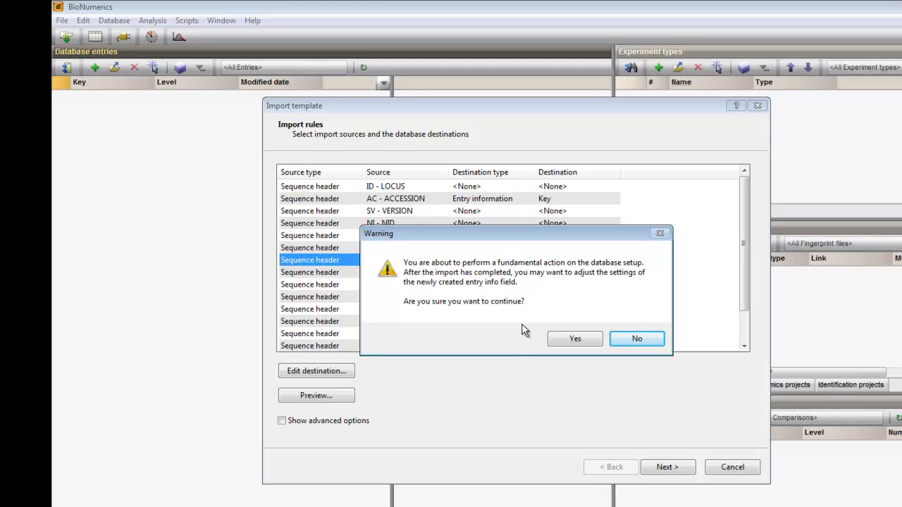
click(575, 340)
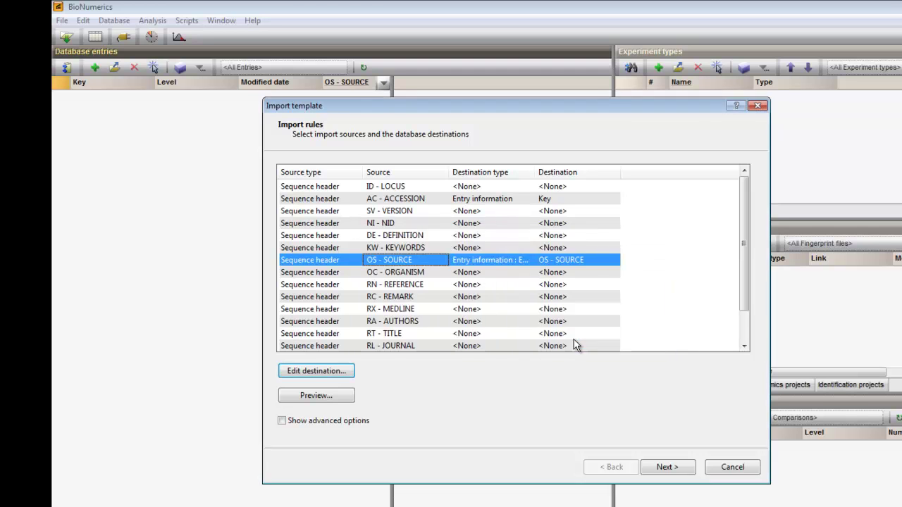
click(341, 404)
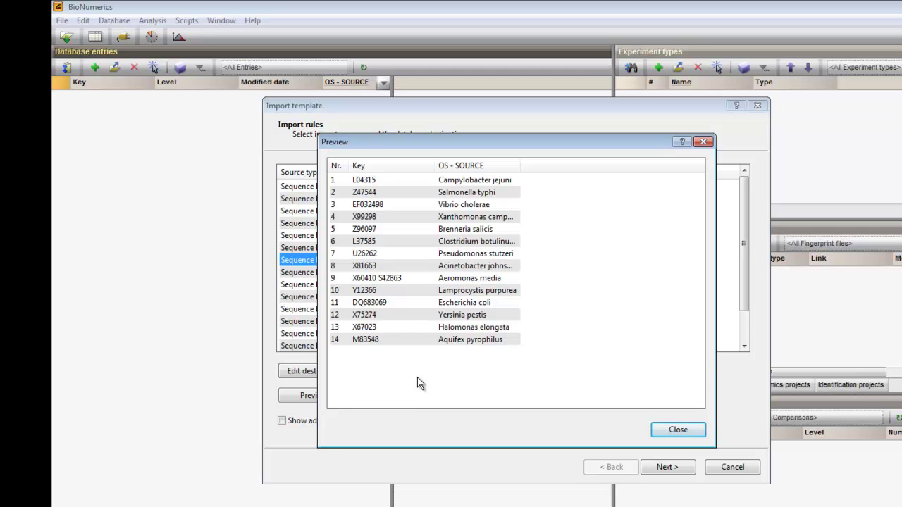
click(678, 430)
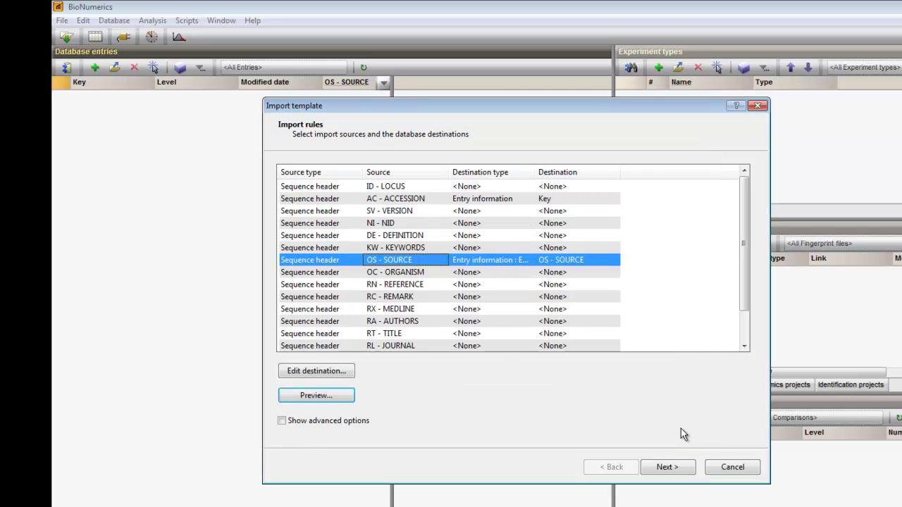
Step: Finish the import template and save it under the name 'Genbank-import'
click(682, 469)
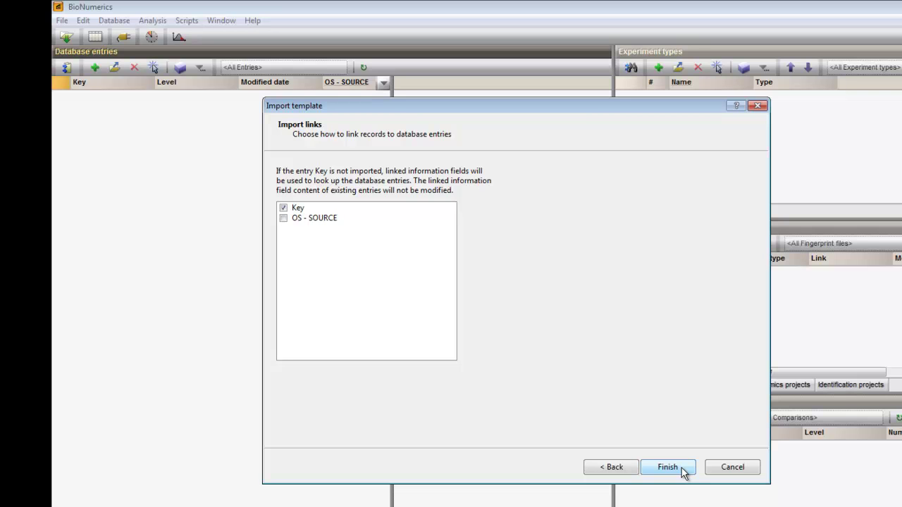
click(682, 471)
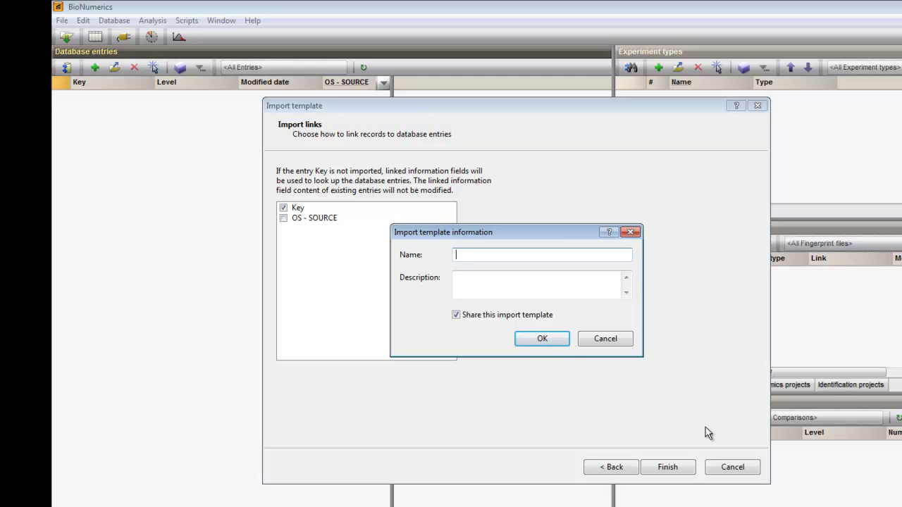
text(Genbank-import)
click(540, 340)
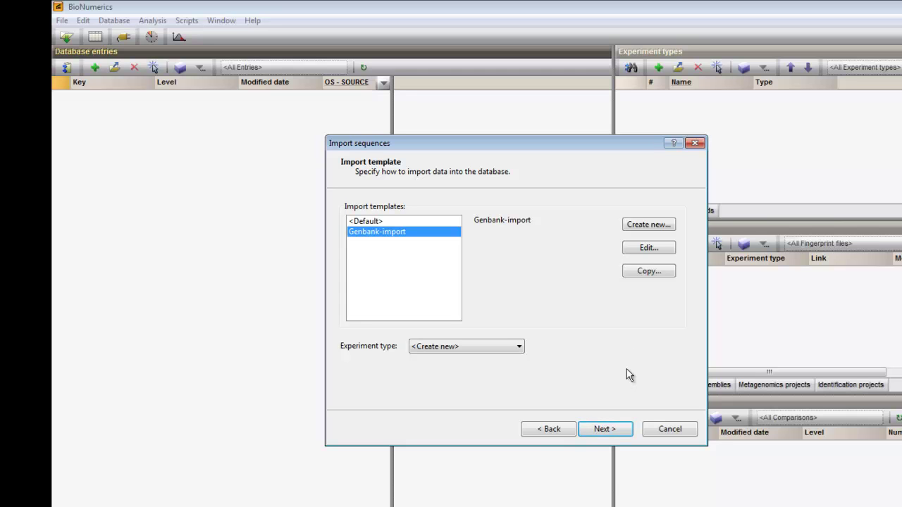
Step: Create a new sequence type named GeneA and accept the database change warning
click(616, 428)
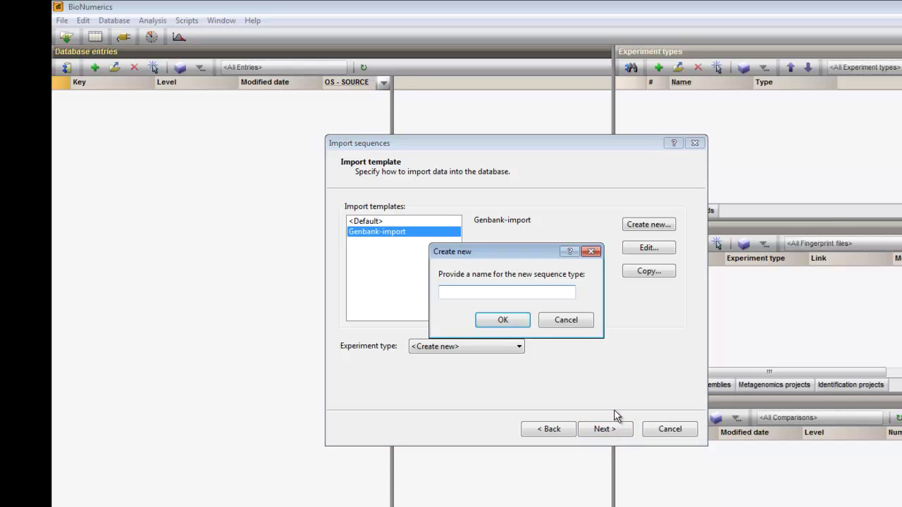
text(Gene)
text(X)
click(515, 323)
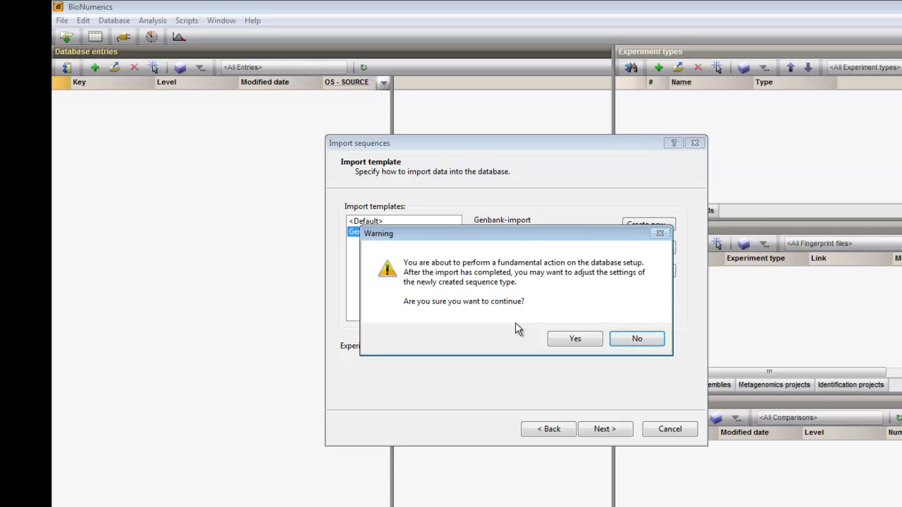
click(573, 341)
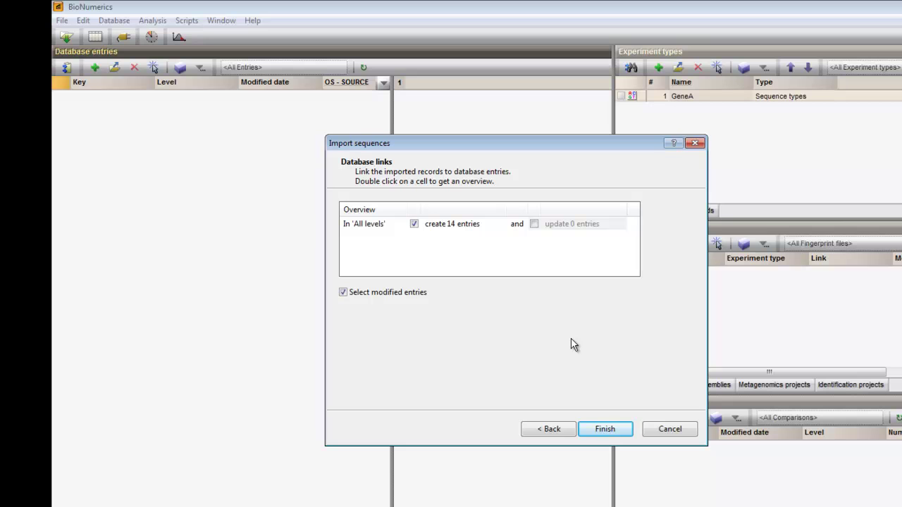
Step: Finish the wizard to import the 14 sequences as new database entries
click(604, 430)
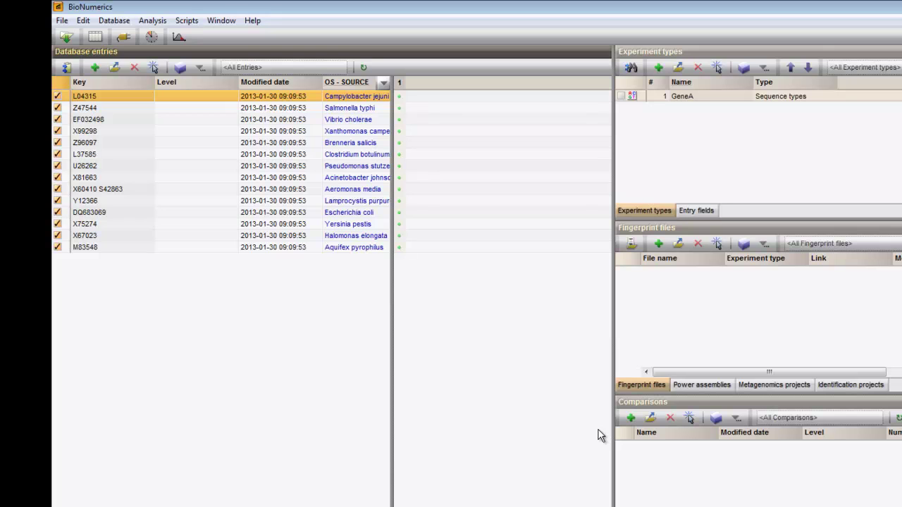
Step: Inspect the 1453 bp GeneA sequence of entry L37585, then close the viewer
click(422, 157)
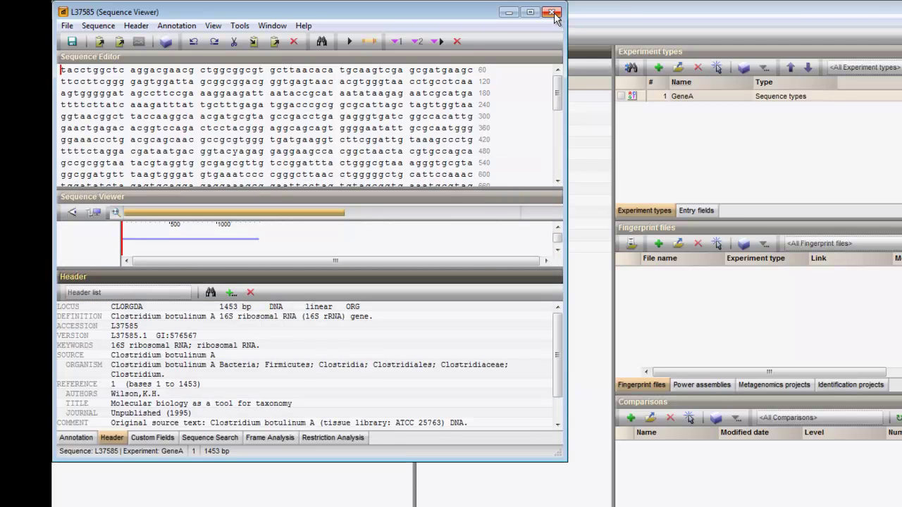
click(552, 14)
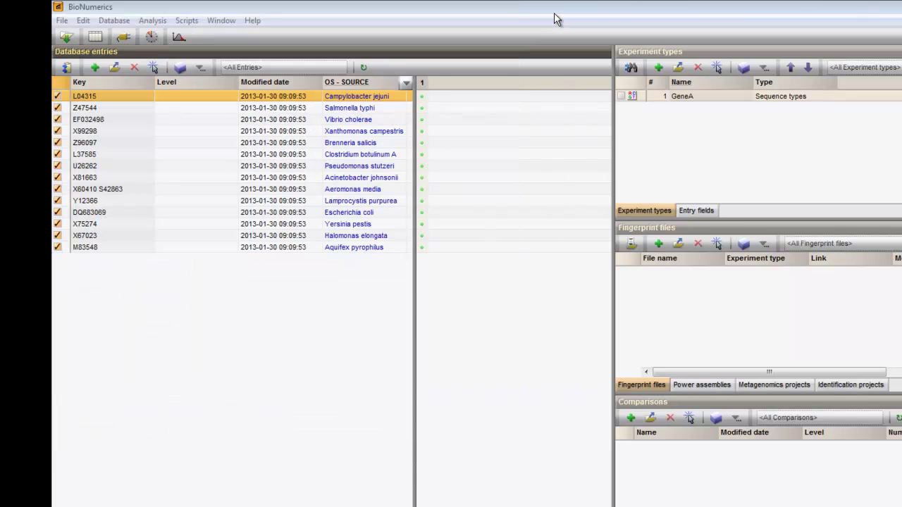